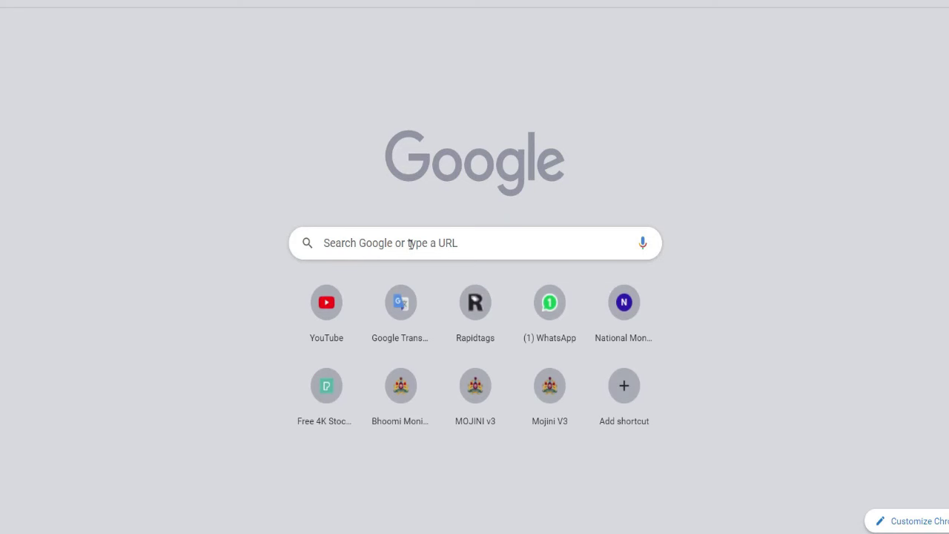
# Step: Search Google for "swavalambi application" and open the Svavalambhi service on the Karnataka Revenue Department portal
pyautogui.click(411, 243)
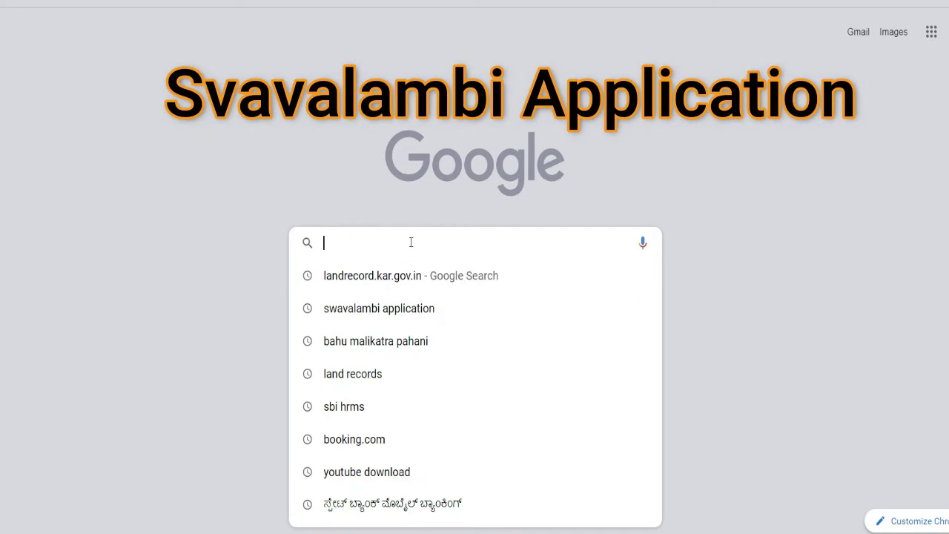
pyautogui.click(400, 309)
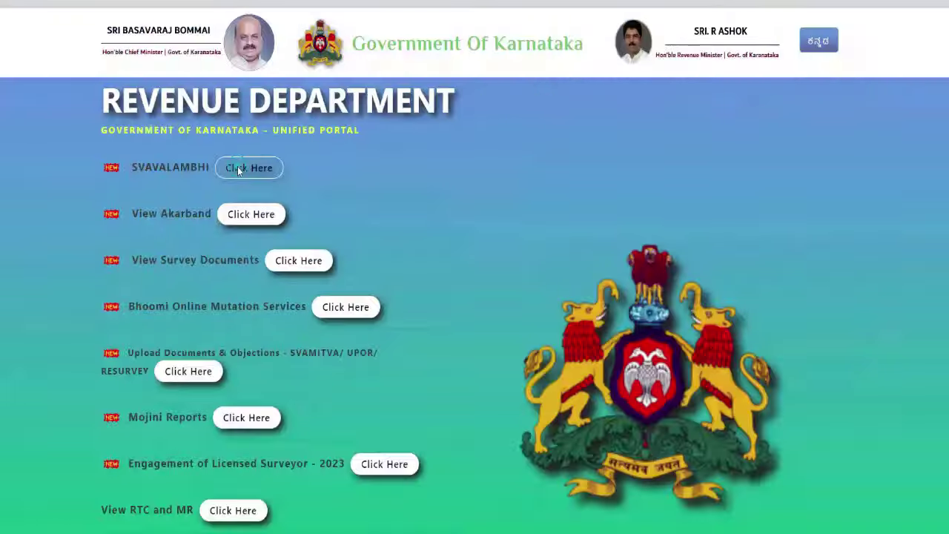
pyautogui.click(407, 189)
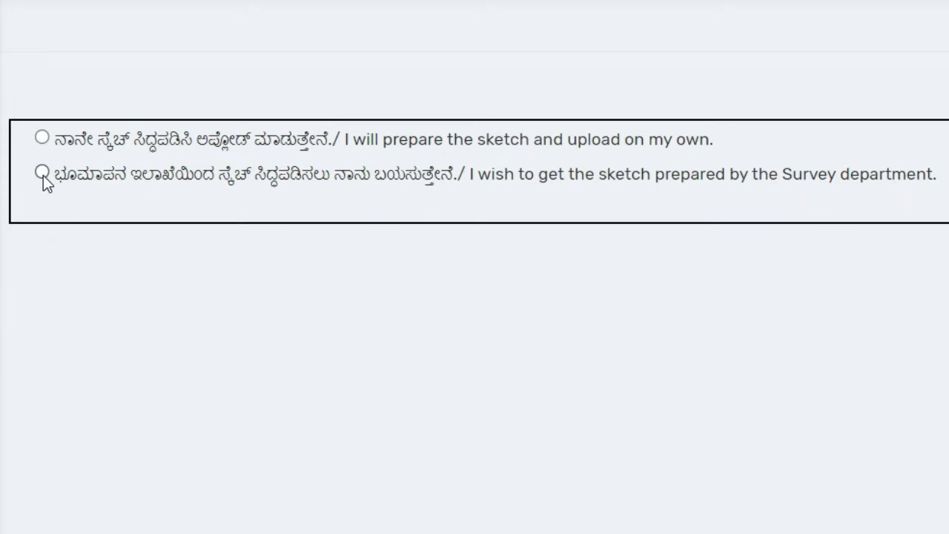
# Step: Choose to have the sketch prepared by the Survey department and set the application type to Tatkal phodi in the applicant details
pyautogui.click(42, 173)
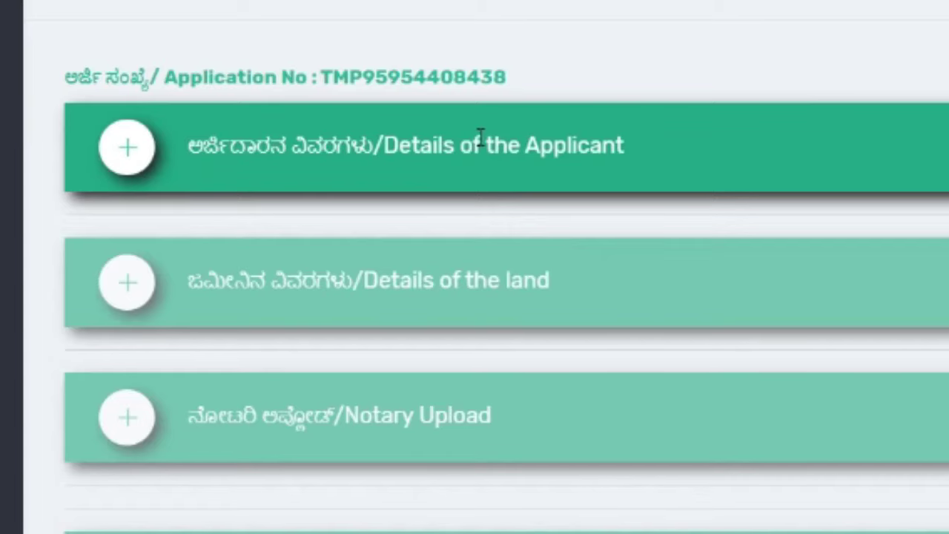
pyautogui.click(134, 156)
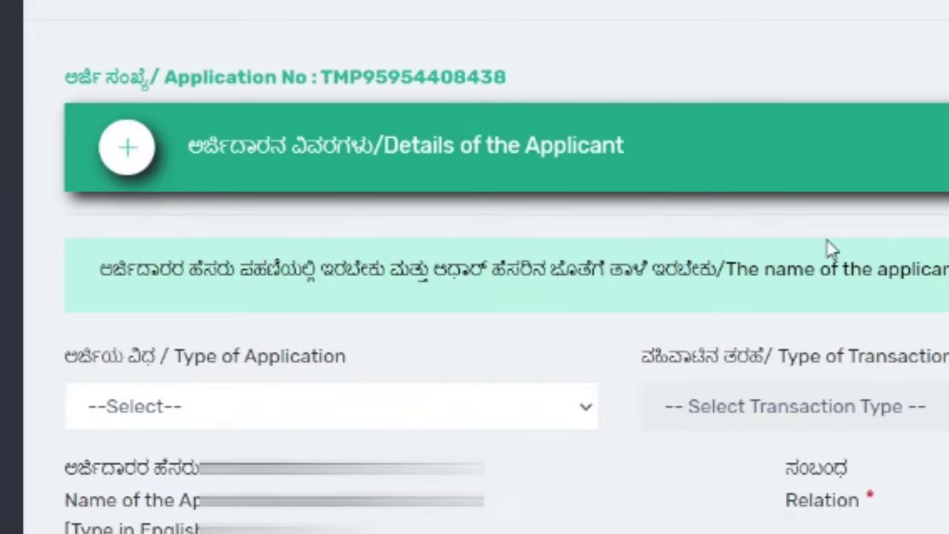
pyautogui.scroll(-3, 831, 249)
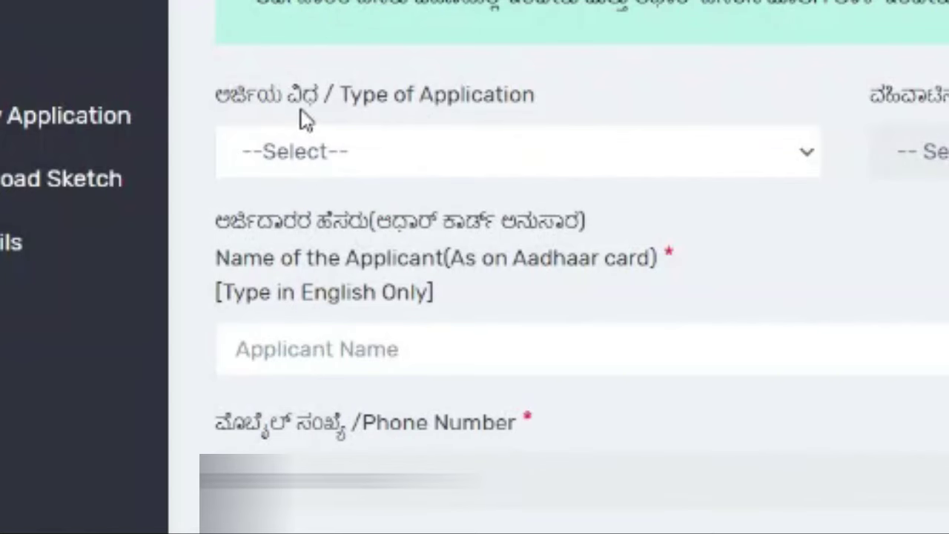
pyautogui.click(388, 156)
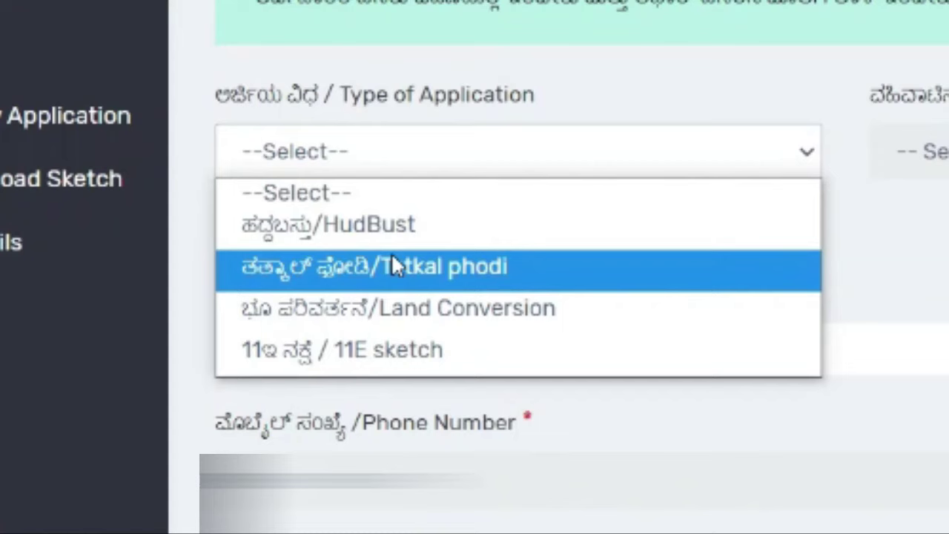
pyautogui.click(394, 261)
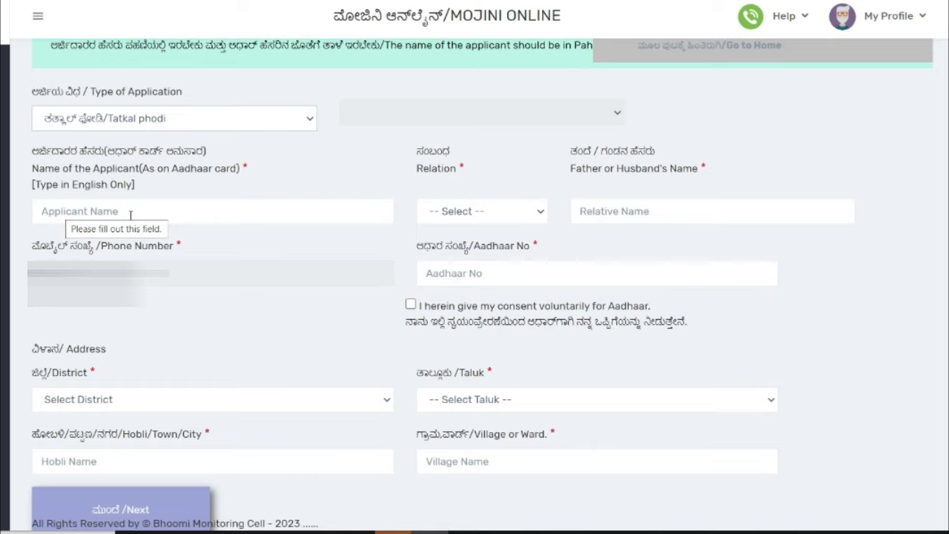
# Step: Complete the applicant details, including relation and Aadhaar verification with consent, and proceed to the land details
pyautogui.click(474, 212)
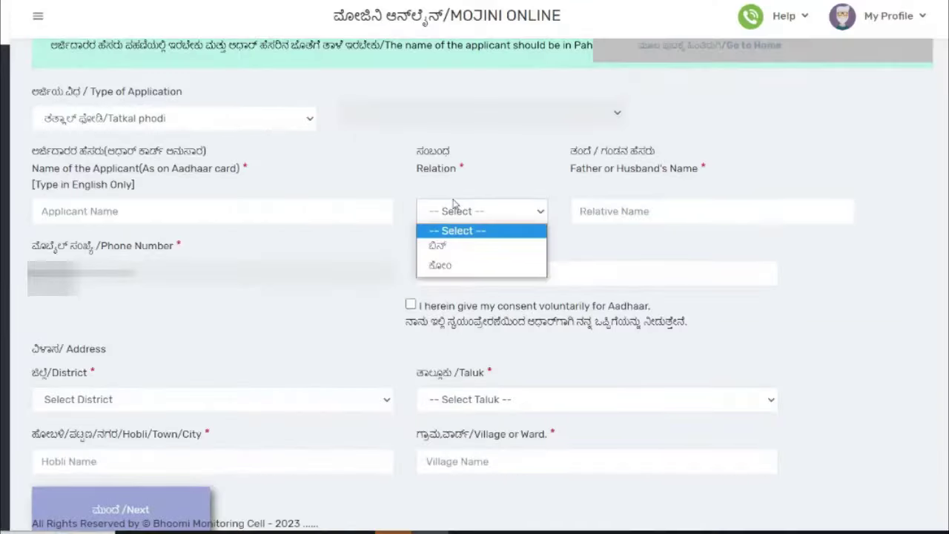
pyautogui.click(419, 178)
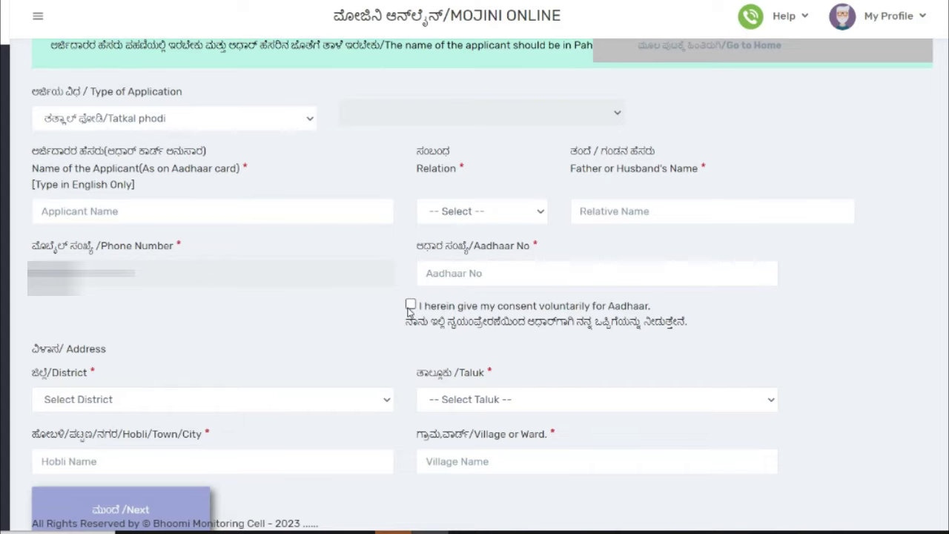
pyautogui.click(409, 231)
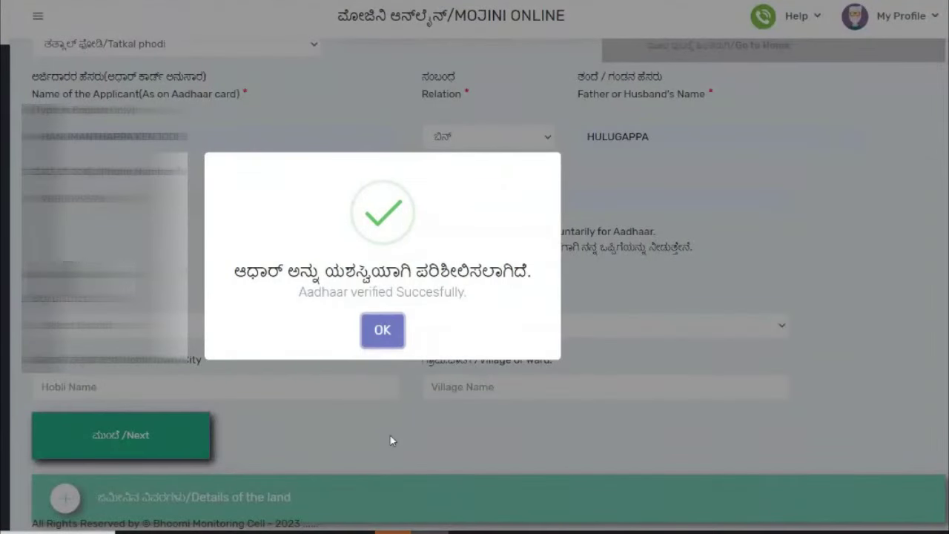
pyautogui.click(381, 333)
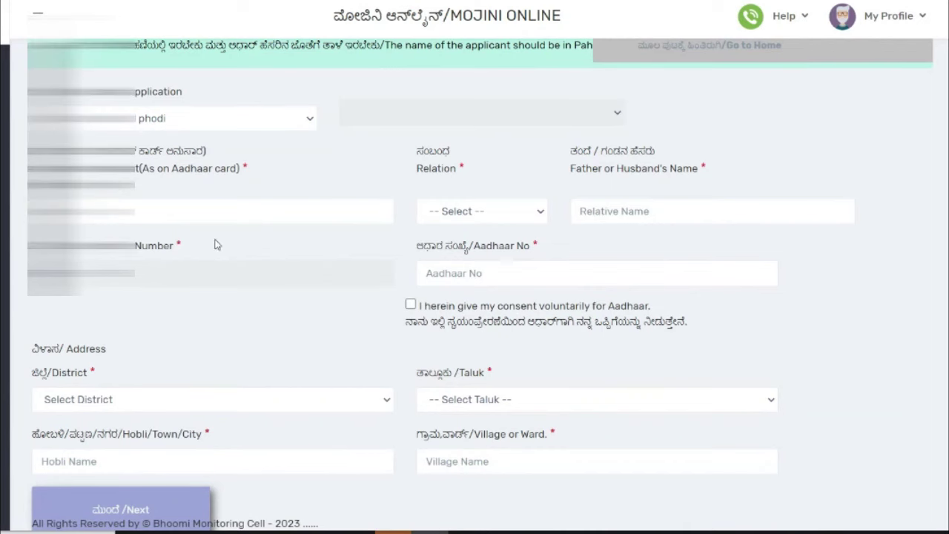
pyautogui.scroll(-1, 211, 222)
pyautogui.scroll(-2, 124, 408)
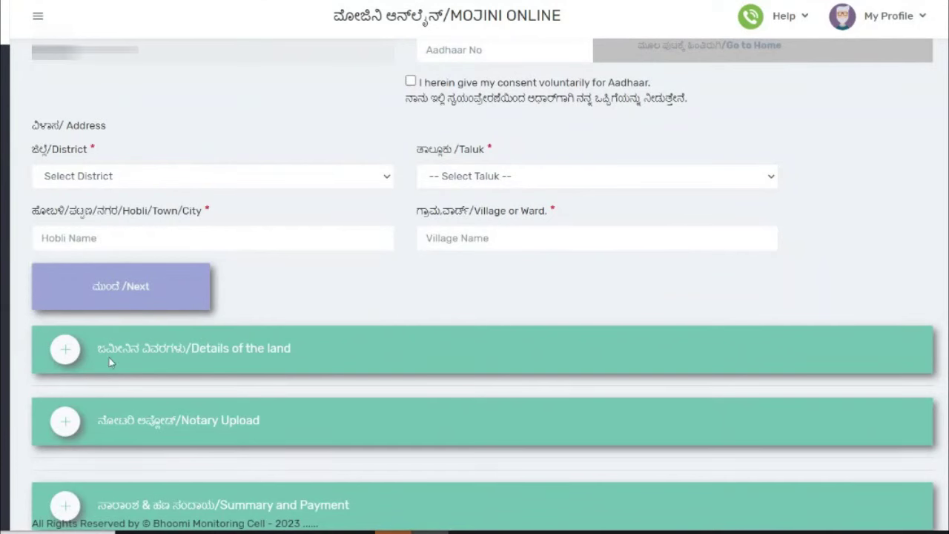
pyautogui.click(131, 305)
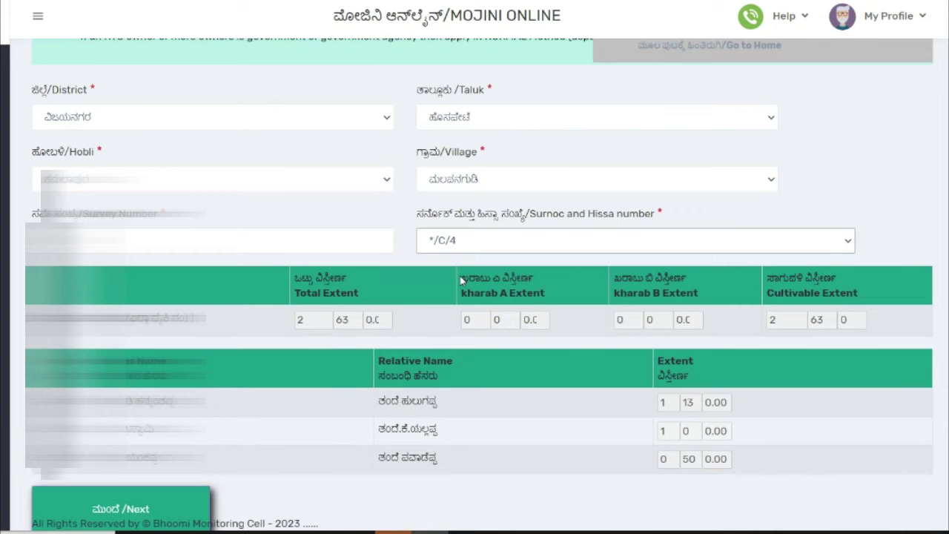
# Step: Save the land details for Surnoc and Hissa number */C/4
pyautogui.scroll(-2, 459, 280)
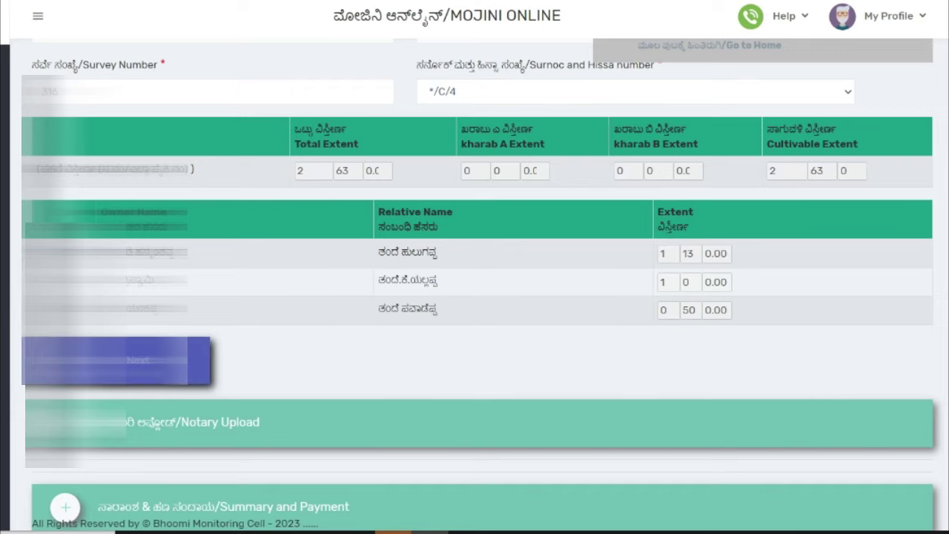
pyautogui.click(138, 361)
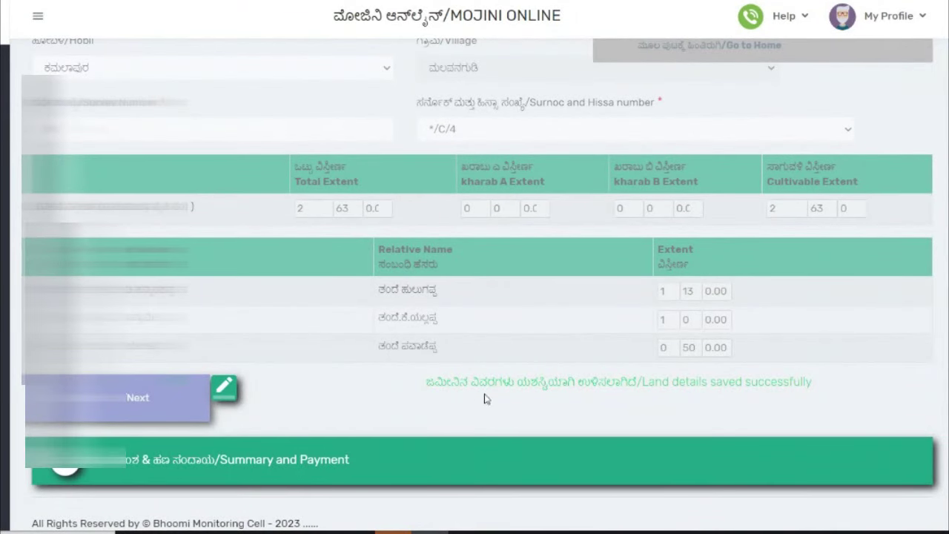
pyautogui.moveTo(432, 381); pyautogui.dragTo(820, 393)
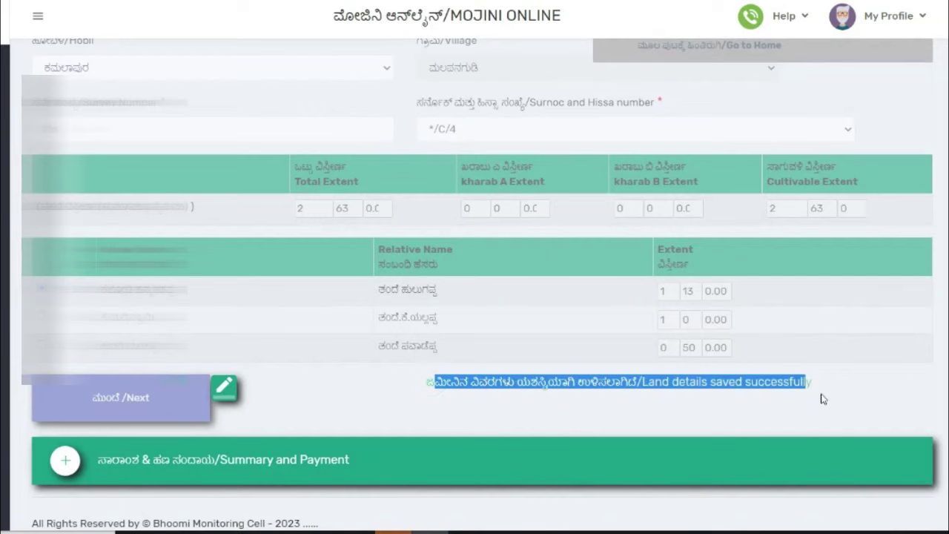
pyautogui.click(562, 409)
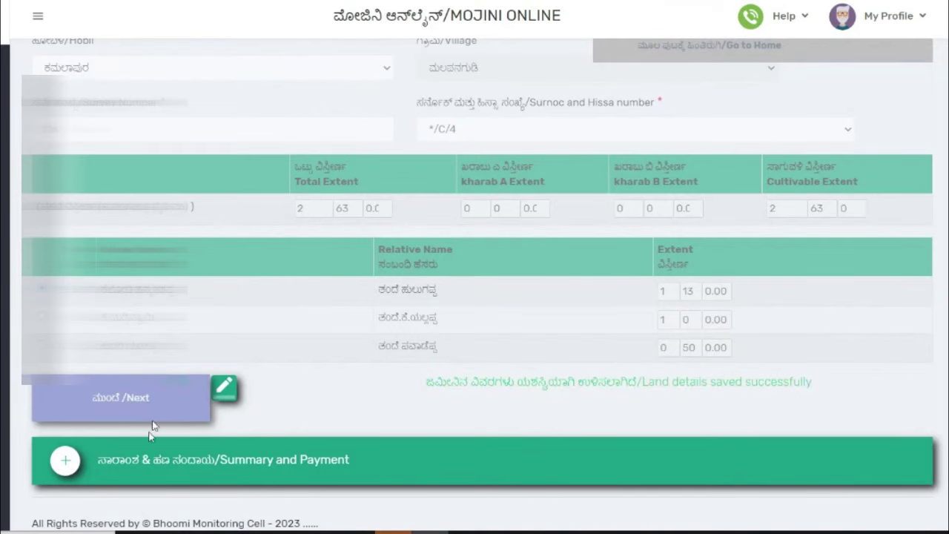
# Step: Save the filed application and agree to the save confirmation
pyautogui.click(132, 399)
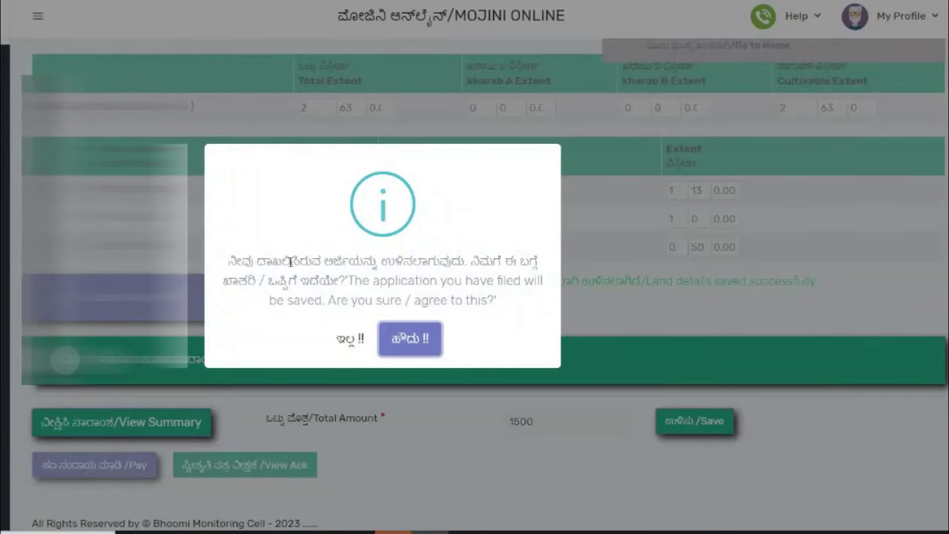
pyautogui.click(401, 340)
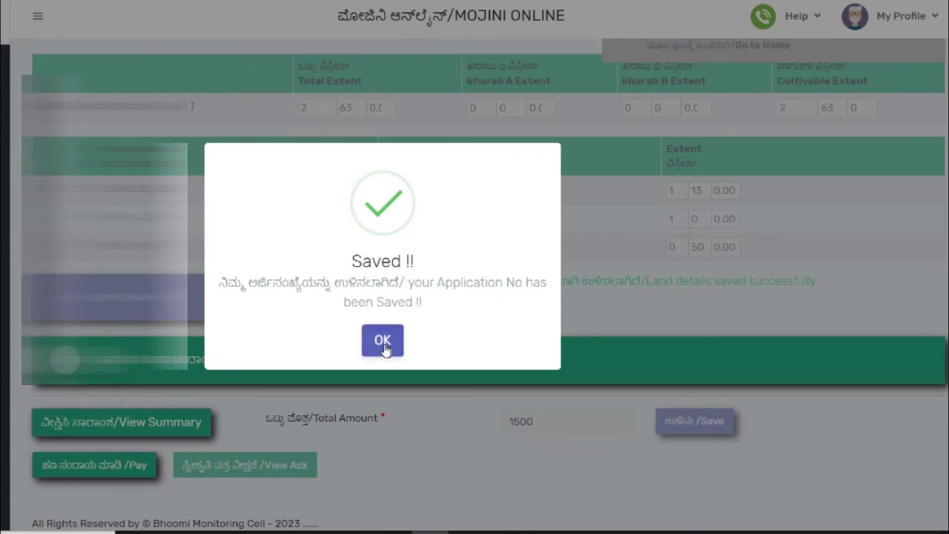
pyautogui.click(382, 343)
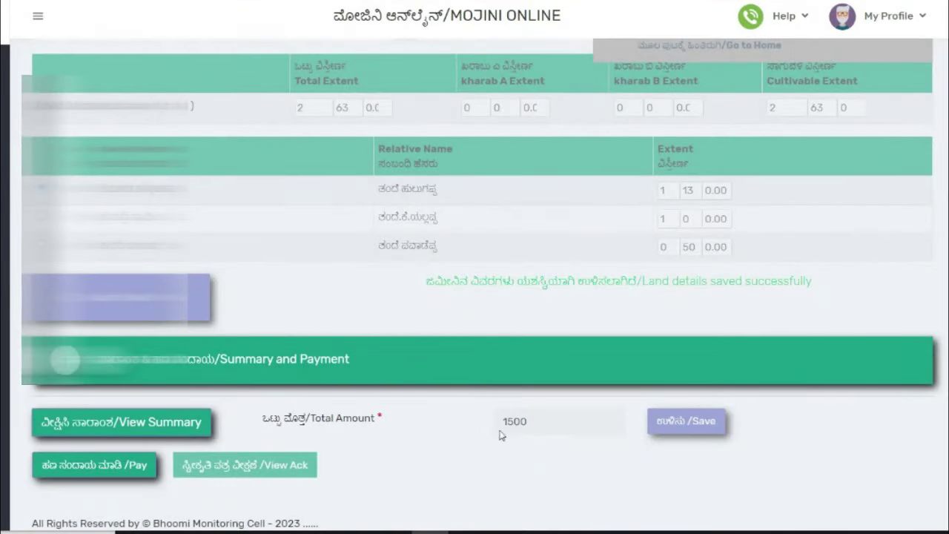
# Step: Open the Swavalambhi fee payment, accept the refund terms and conditions, and proceed to pay the 1500 application fee
pyautogui.click(110, 465)
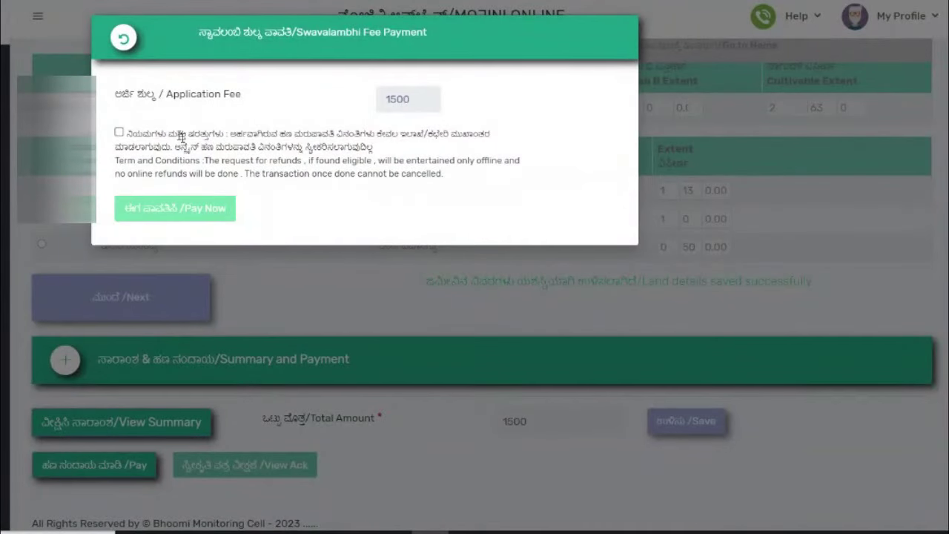
pyautogui.moveTo(415, 102)
pyautogui.mouseDown()
pyautogui.moveTo(386, 99)
pyautogui.moveTo(398, 99)
pyautogui.mouseUp()
pyautogui.click(424, 100)
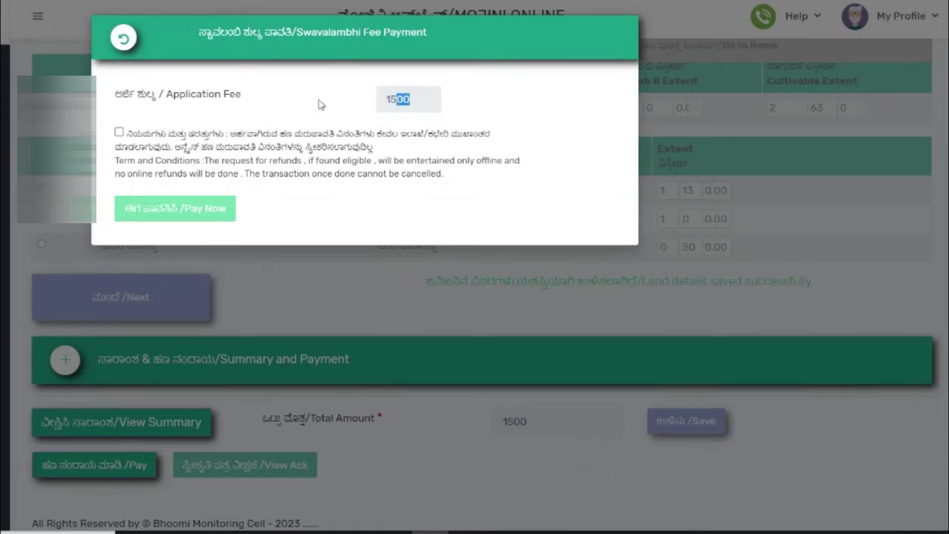
pyautogui.click(119, 132)
pyautogui.click(175, 209)
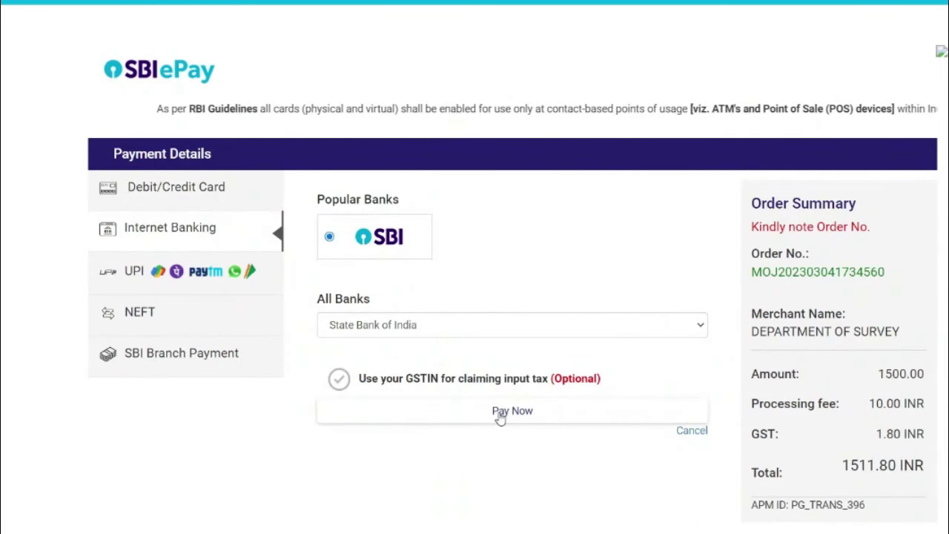
# Step: Pay through State Bank of India Internet Banking on SBI ePay and print the payment receipt
pyautogui.click(499, 415)
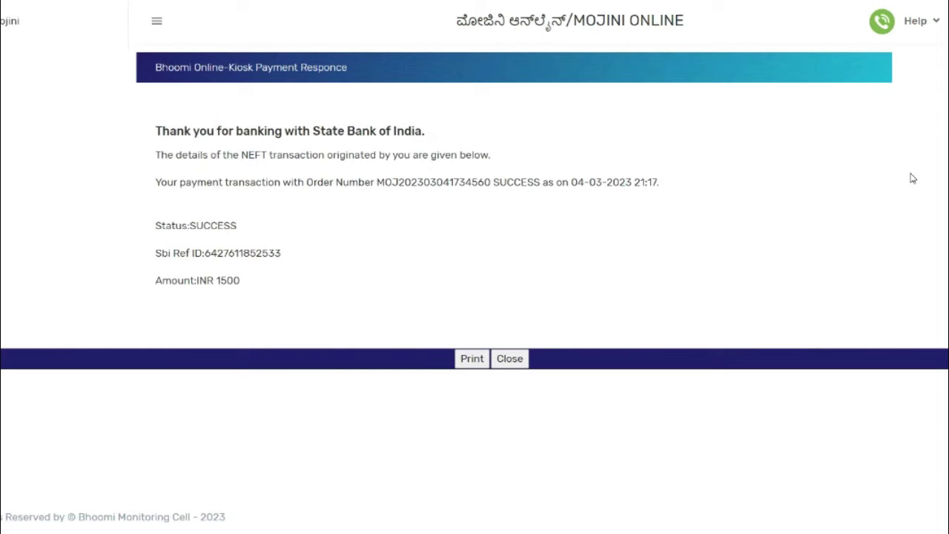
pyautogui.click(471, 359)
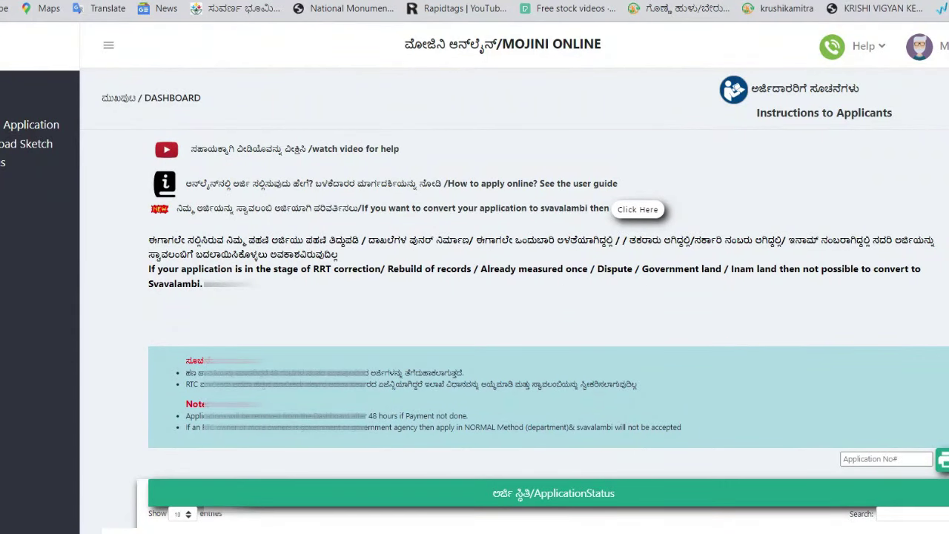
# Step: Examine the processing stages of the Tatkal Request marked "Application Received from Applicant" in the dashboard's application status list
pyautogui.scroll(-3, 541, 299)
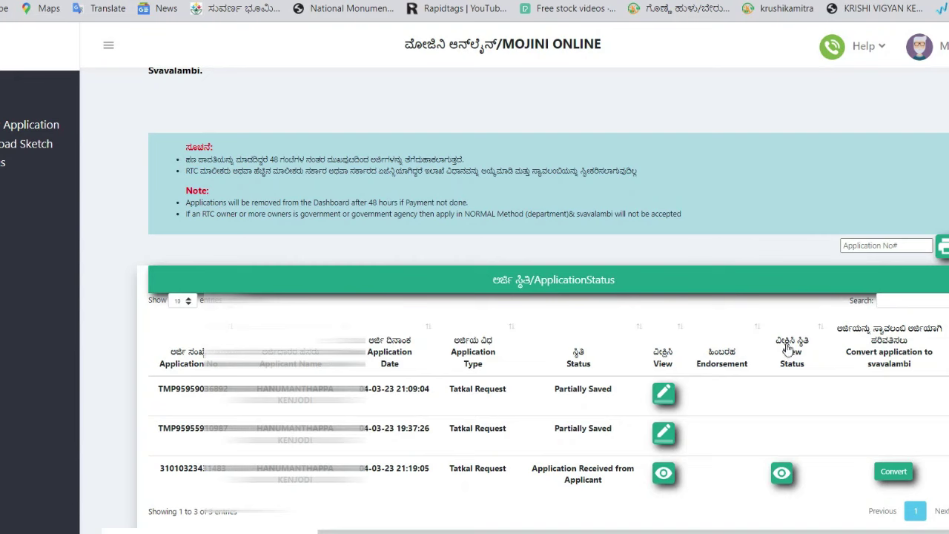
pyautogui.click(784, 477)
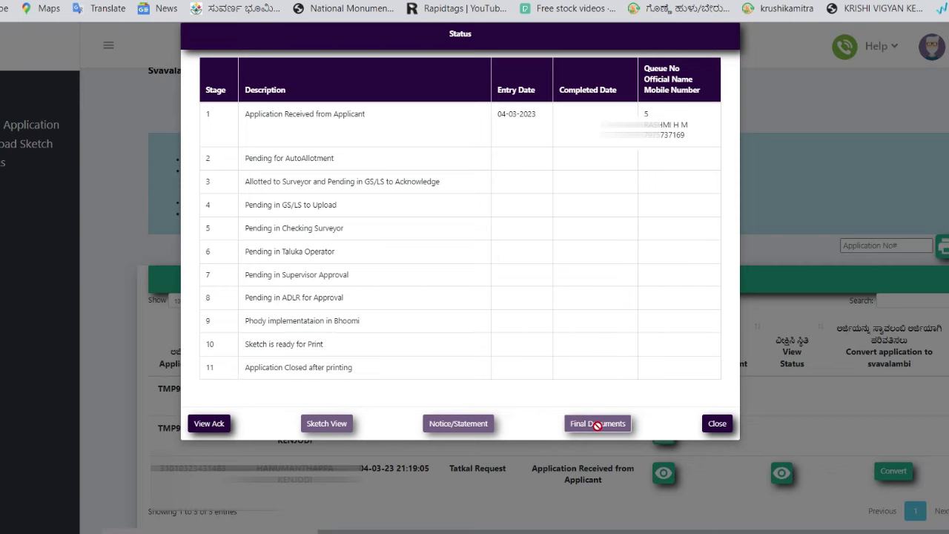
pyautogui.click(723, 425)
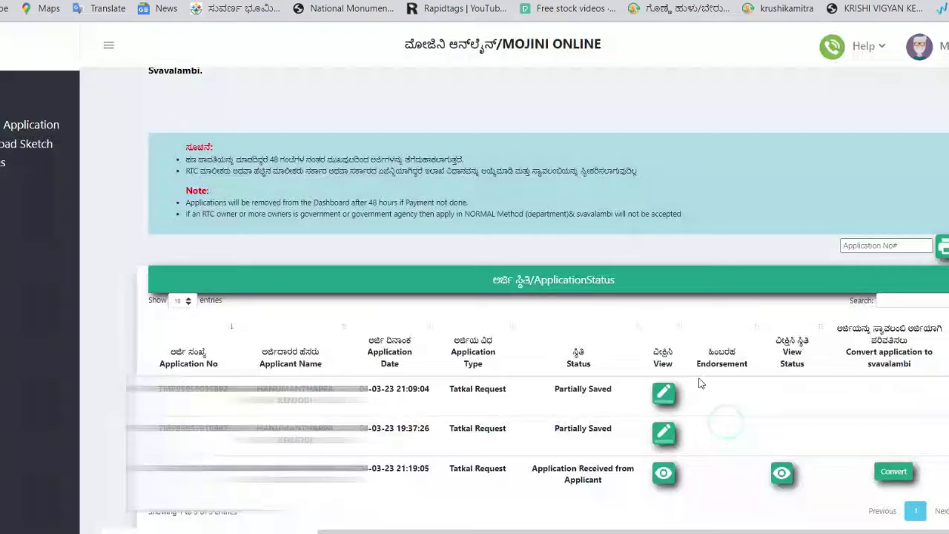
pyautogui.scroll(3, 699, 383)
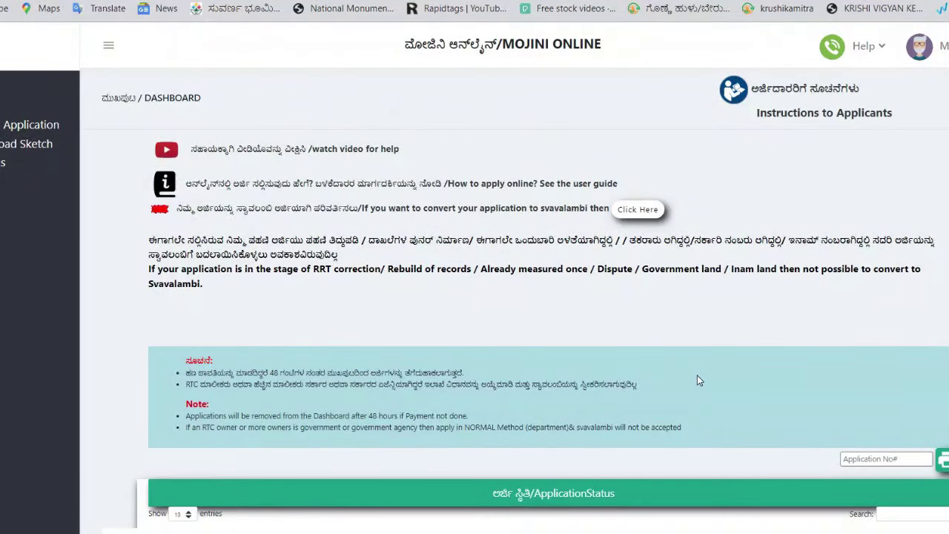